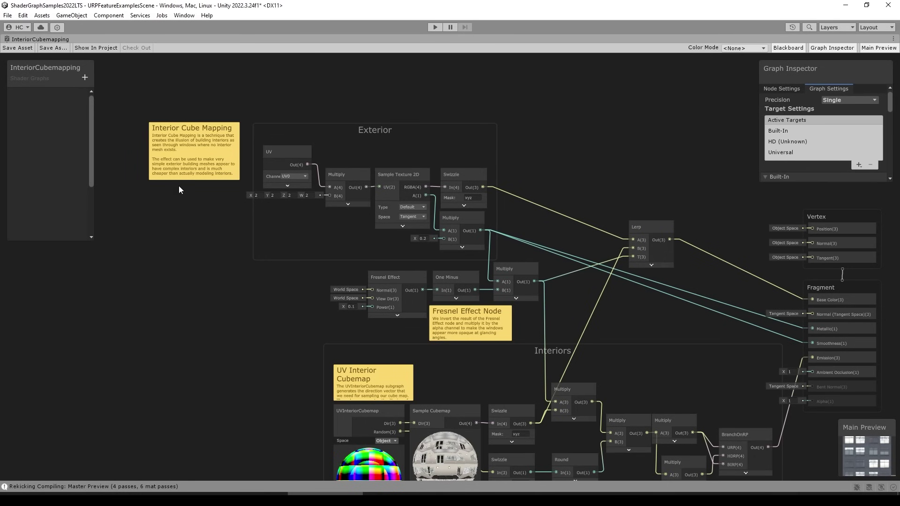
Examine the Interior Cube Mapping note in the InteriorCubemapping shader graph.
scroll(178, 189, up, 5)
scroll(245, 268, down, 6)
scroll(394, 287, up, 3)
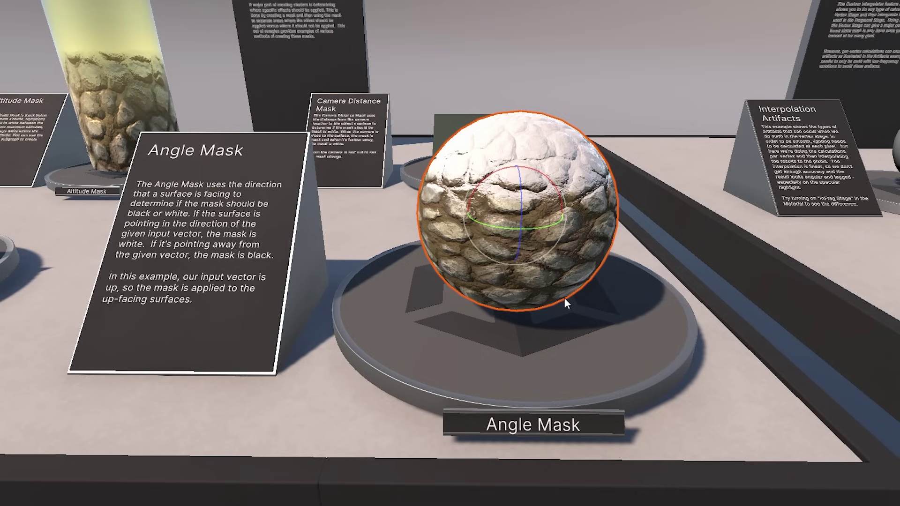
Rotate the snow-topped sphere on the Angle Mask stand.
key(e)
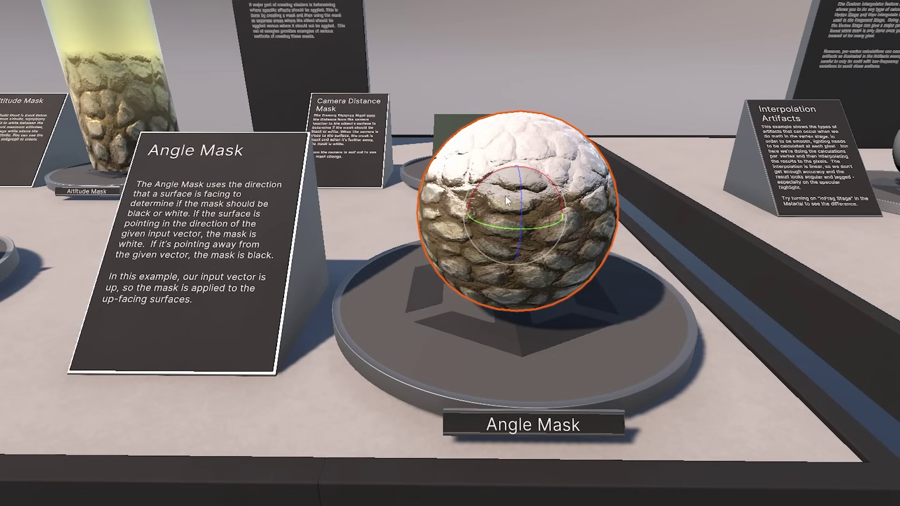
drag(505, 196, 531, 158)
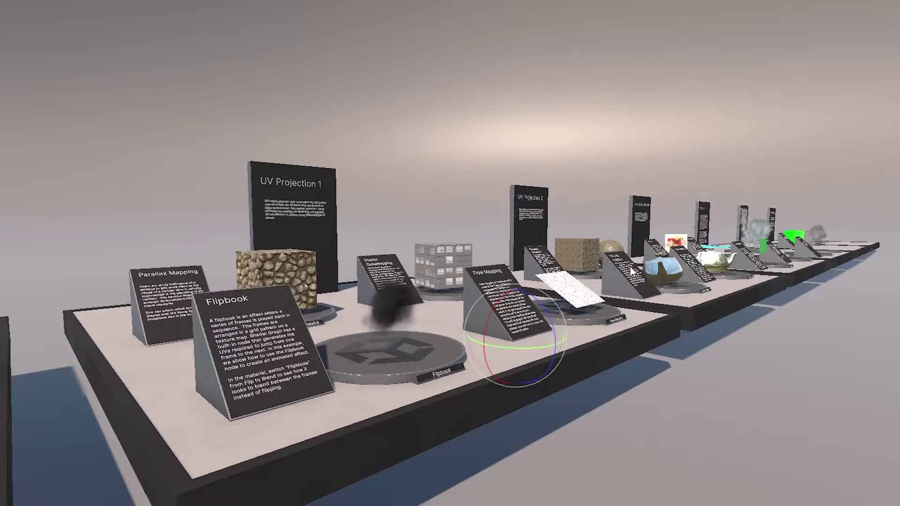
Look along the row of sample stands from UV Projection 1 back to Procedural Patterns.
scroll(634, 290, down, 5)
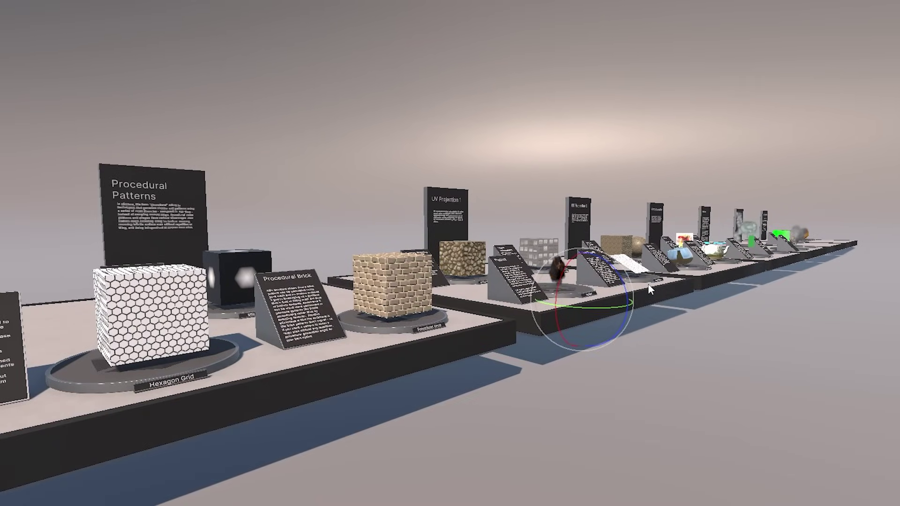
scroll(551, 300, down, 2)
middle_drag(551, 300, 618, 297)
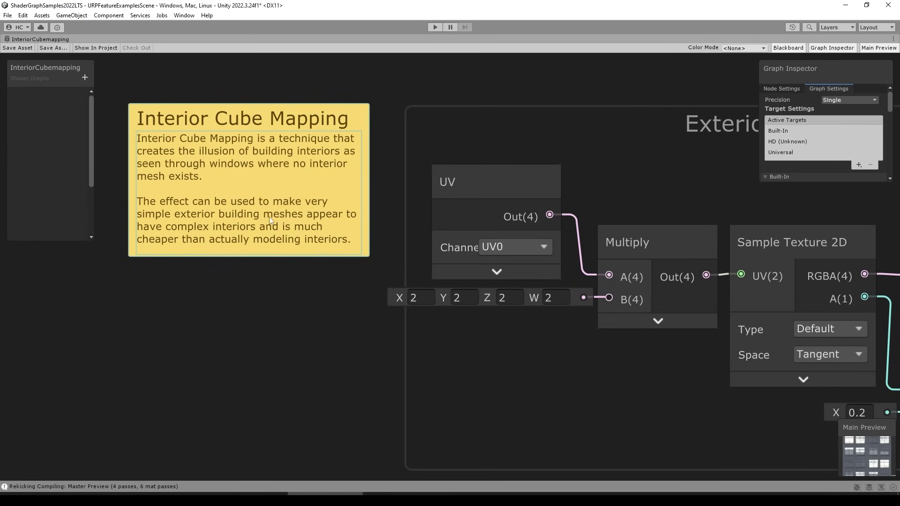
View the Exterior and Fresnel Effect parts of the InteriorCubemapping graph as a whole.
scroll(262, 276, down, 7)
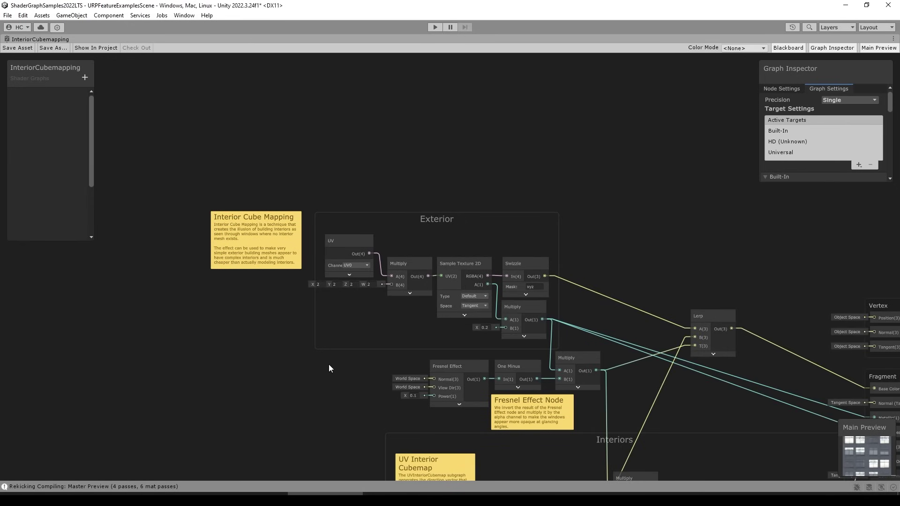
scroll(341, 364, up, 1)
middle_drag(344, 364, 274, 252)
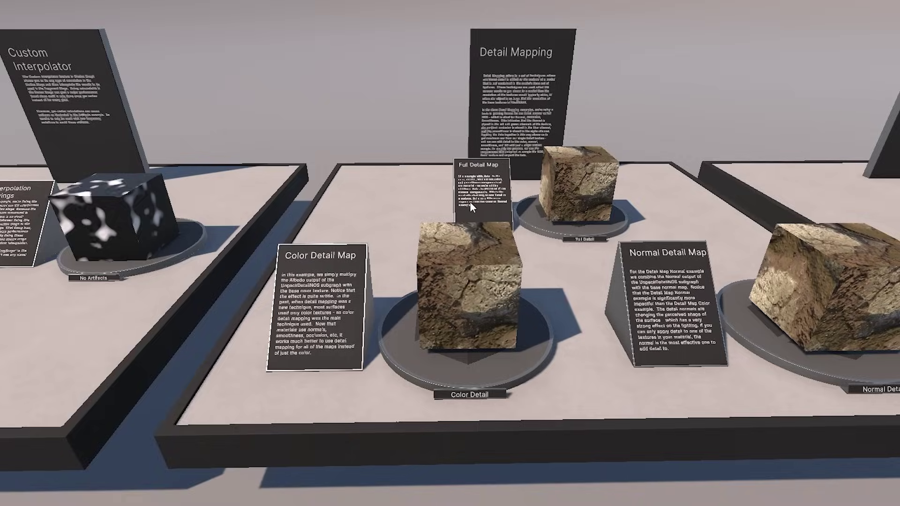
Tour the sample stands in the scene, from Detail Mapping and Blending Masks through UV Projection and Vertex Animation to Custom Lighting.
key(Left)
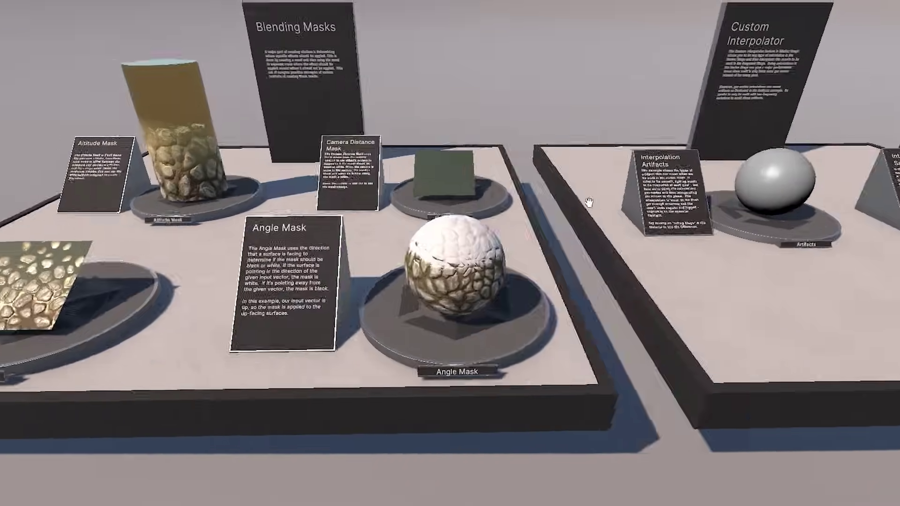
middle_drag(589, 203, 317, 215)
middle_drag(682, 219, 368, 215)
key(Right)
key(Right)
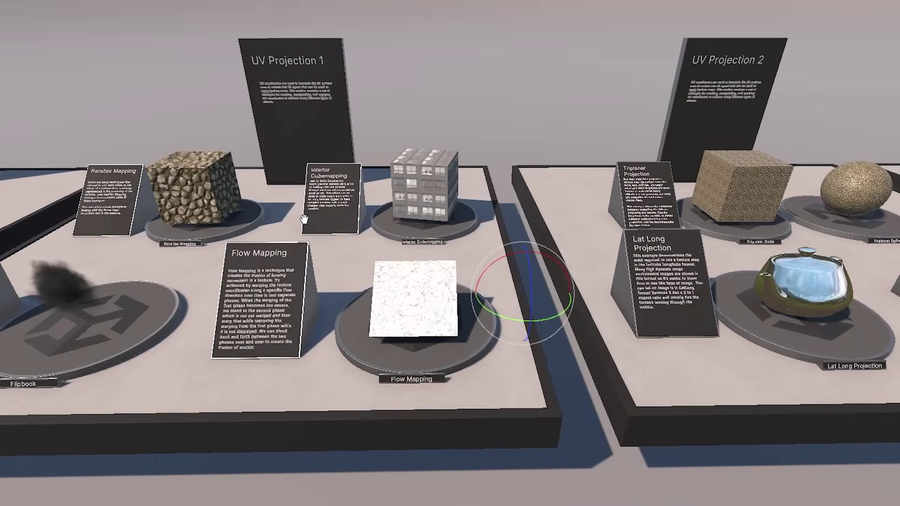
key(Right)
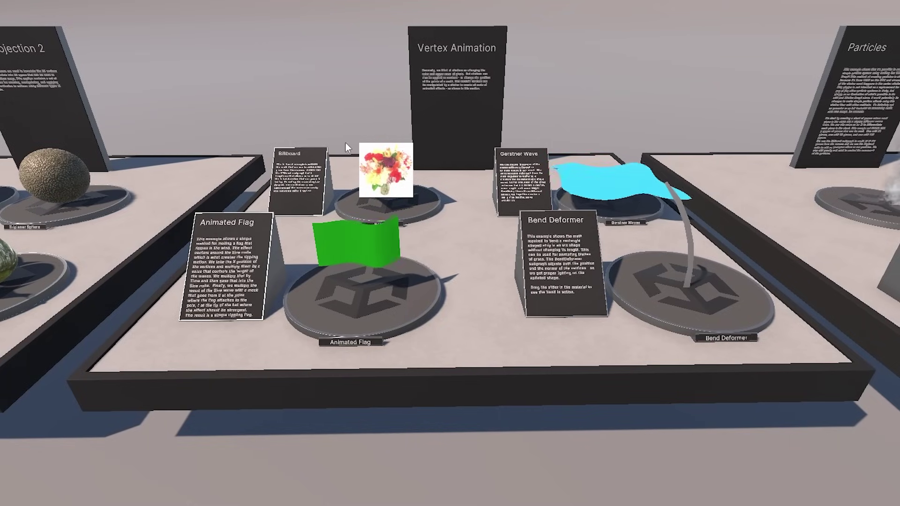
key(Right)
key(Right)
key(Right)
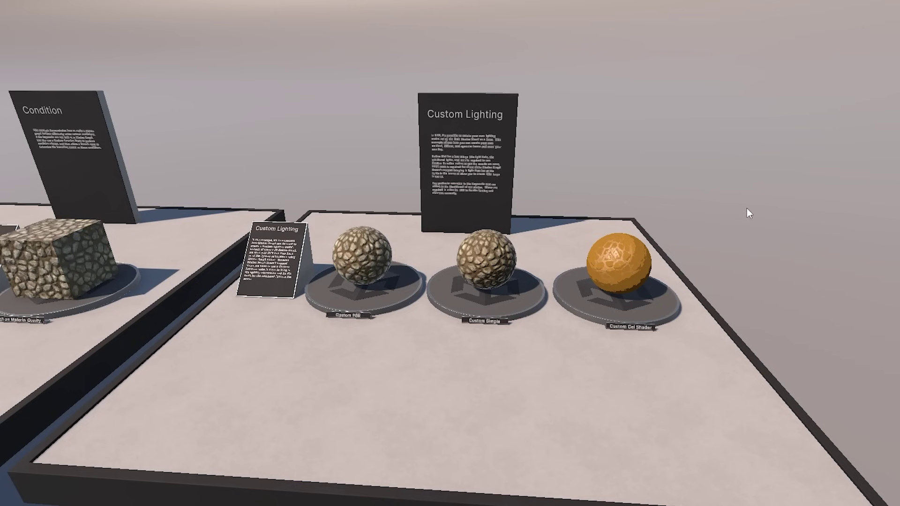
alt+drag(746, 209, 513, 162)
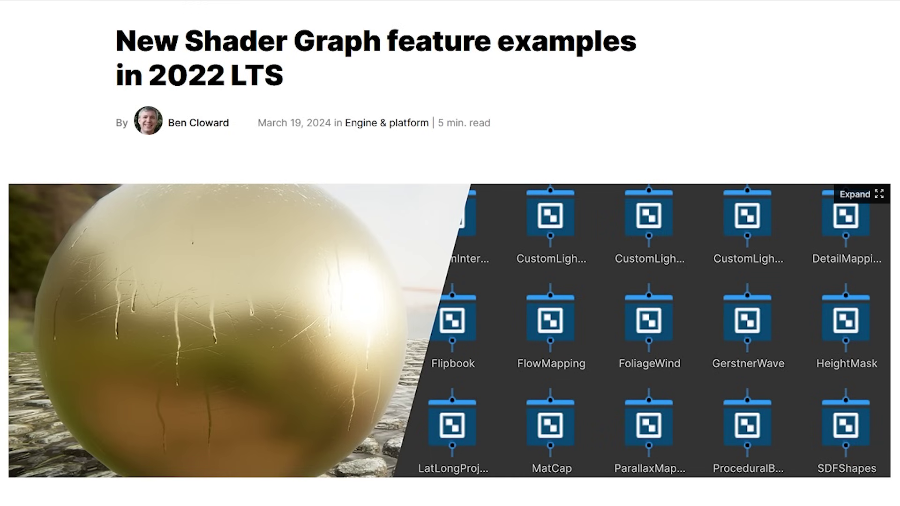
Read through the web article "New Shader Graph feature examples in 2022 LTS" down to the list of sample categories.
scroll(450, 253, down, 16)
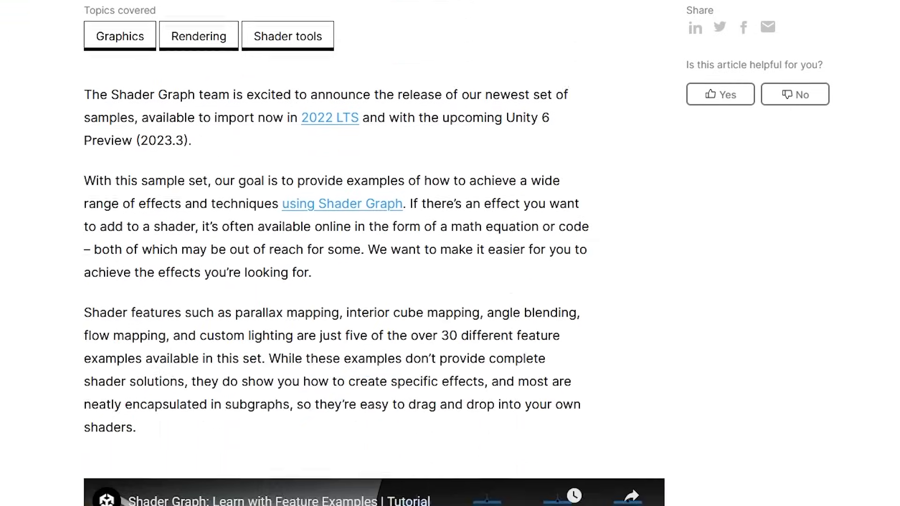
scroll(450, 253, down, 1)
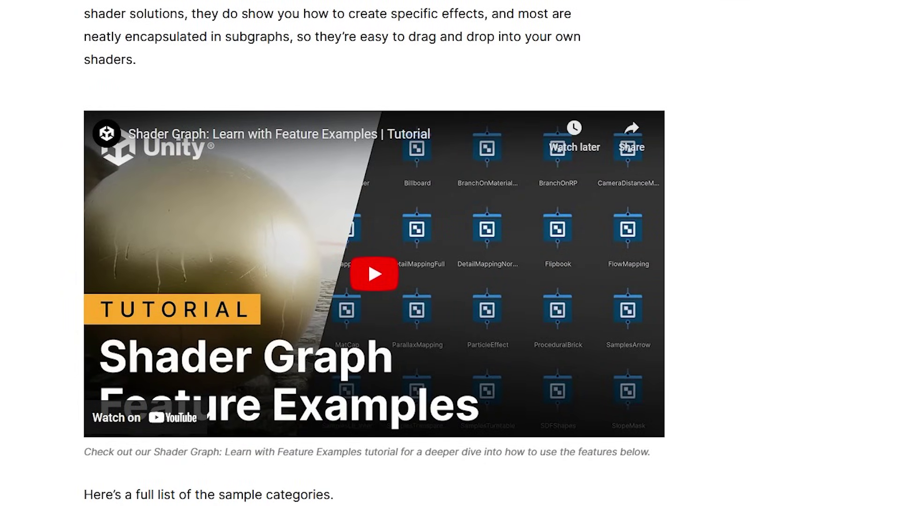
scroll(450, 253, down, 7)
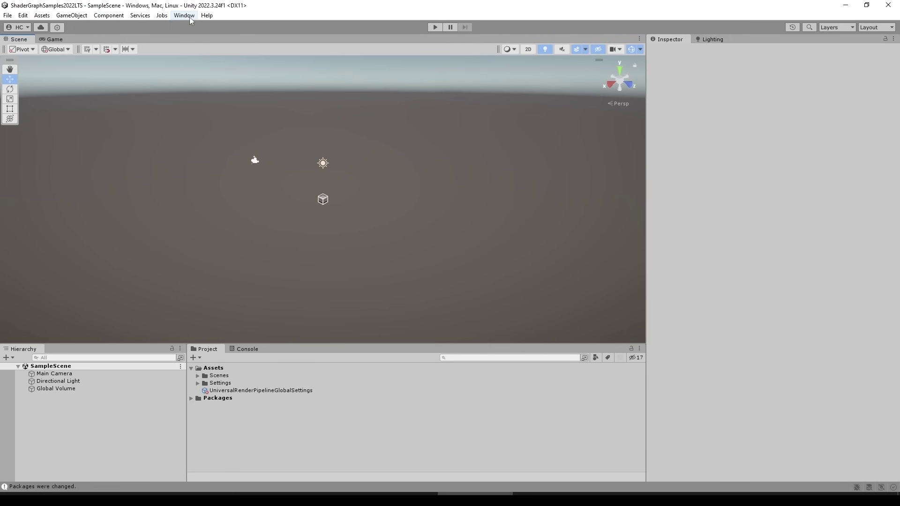
In the Unity editor, import the Feature Examples sample of the Shader Graph package from the Package Manager.
click(169, 282)
click(202, 184)
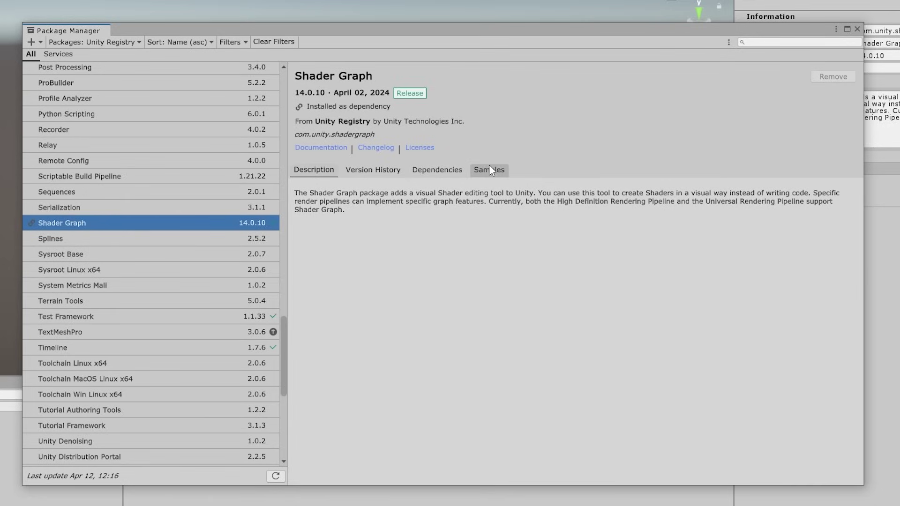
click(489, 170)
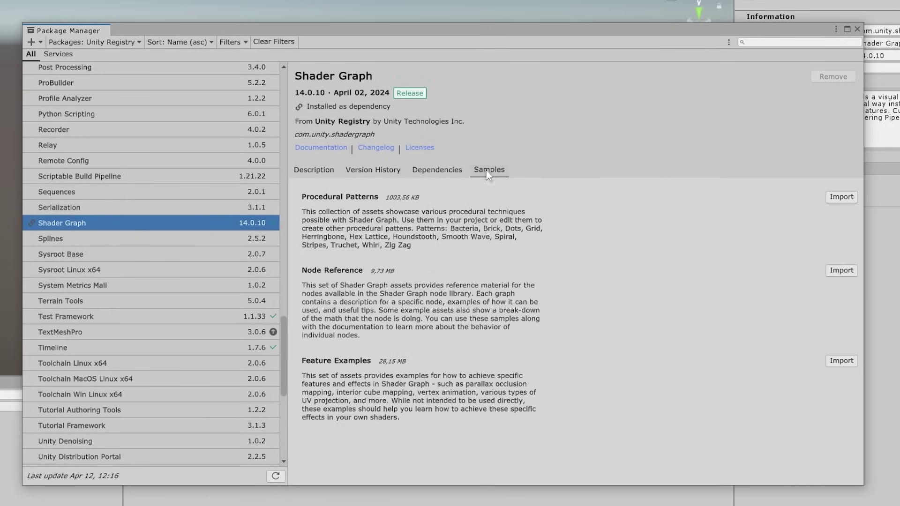
click(829, 362)
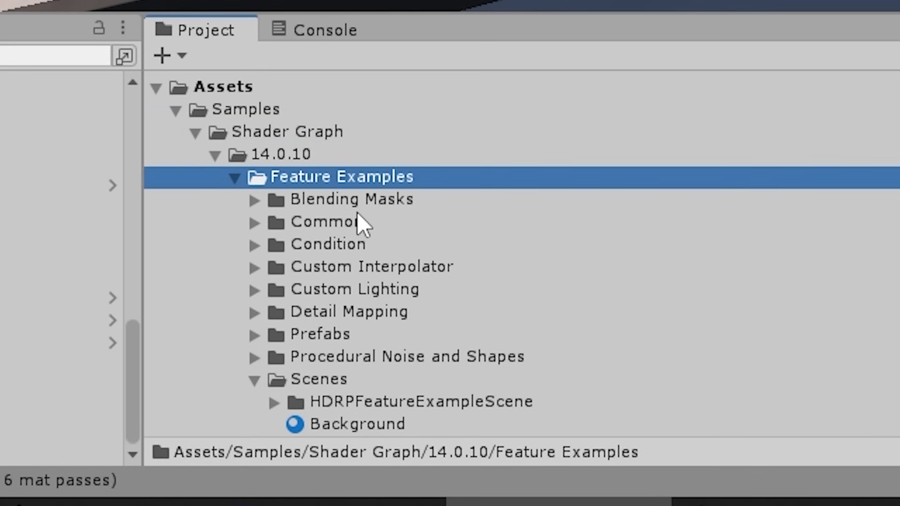
Browse the render-pipeline scenes in the Feature Examples Scenes folder and select URPFeatureExamplesScene.
scroll(347, 305, down, 2)
click(344, 296)
scroll(464, 267, down, 6)
scroll(464, 262, up, 2)
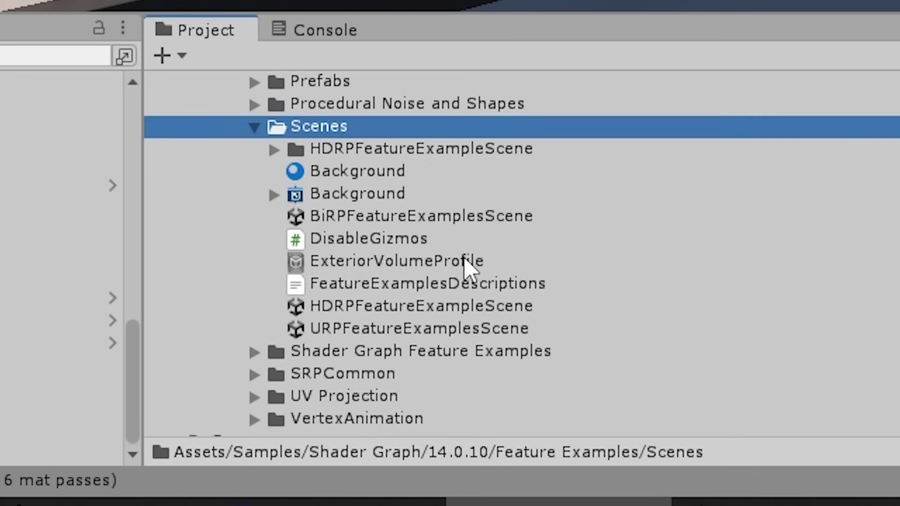
click(379, 217)
click(370, 309)
click(377, 331)
click(383, 307)
click(385, 334)
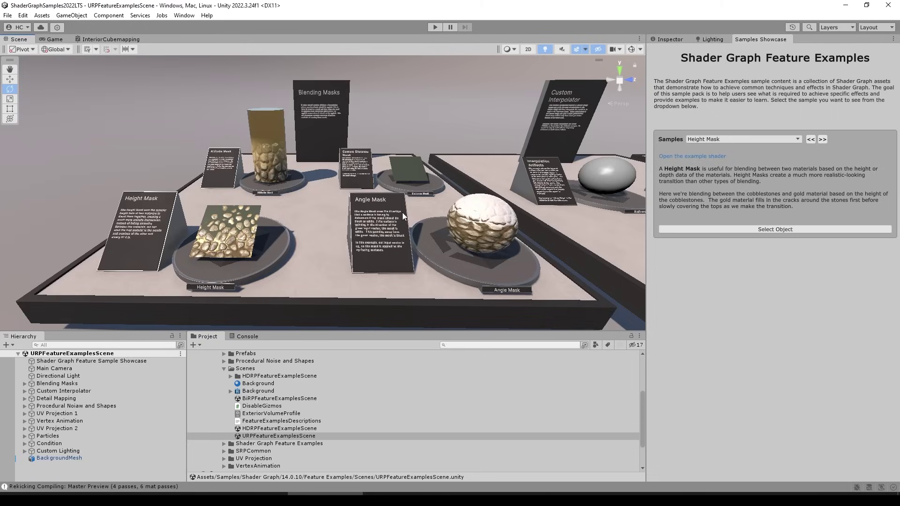
Look over the scene's sample stands from Blending Masks to Custom Lighting.
scroll(322, 192, down, 5)
middle_drag(518, 196, 591, 208)
middle_drag(465, 205, 444, 212)
scroll(417, 221, up, 6)
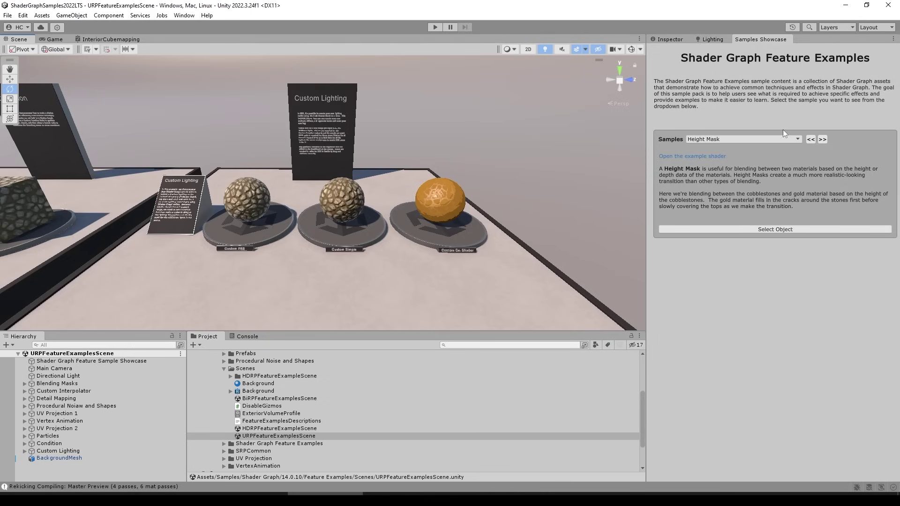
Use the Samples Showcase to view the Angle Mask sample, and switch it to Animated Flag.
click(711, 139)
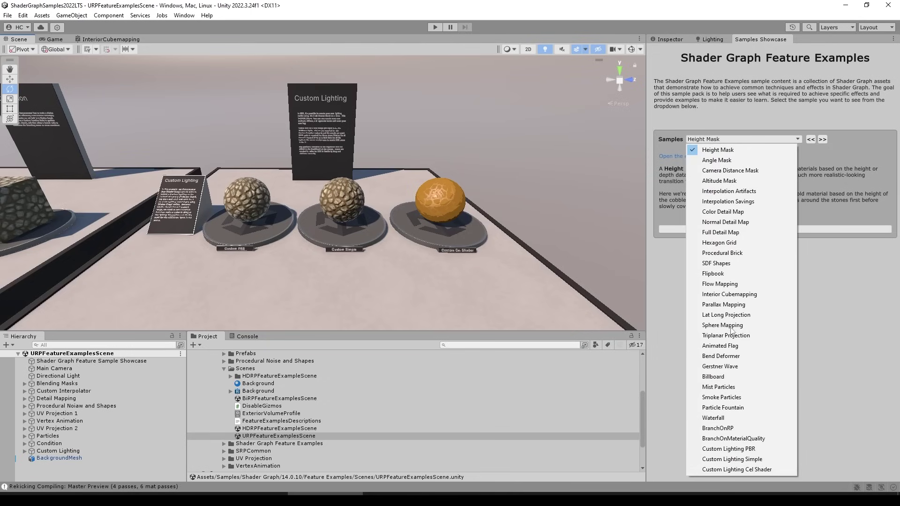
click(728, 160)
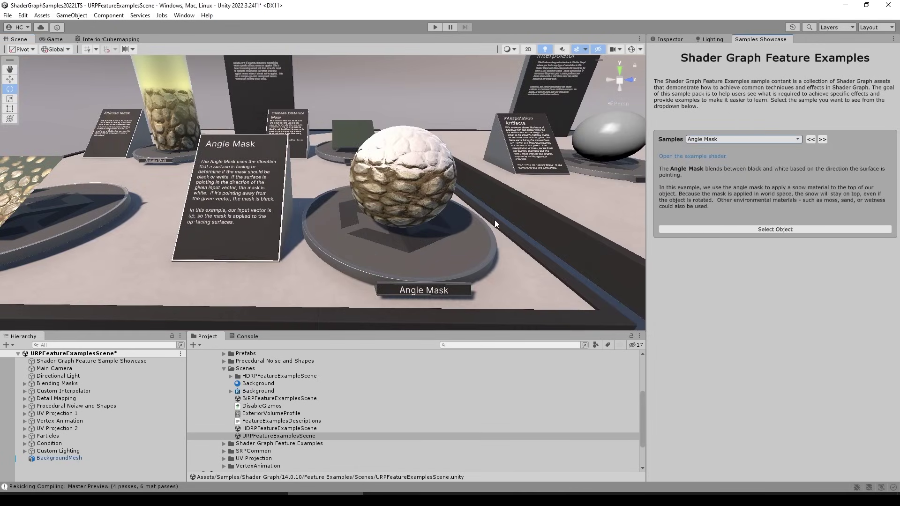
click(728, 140)
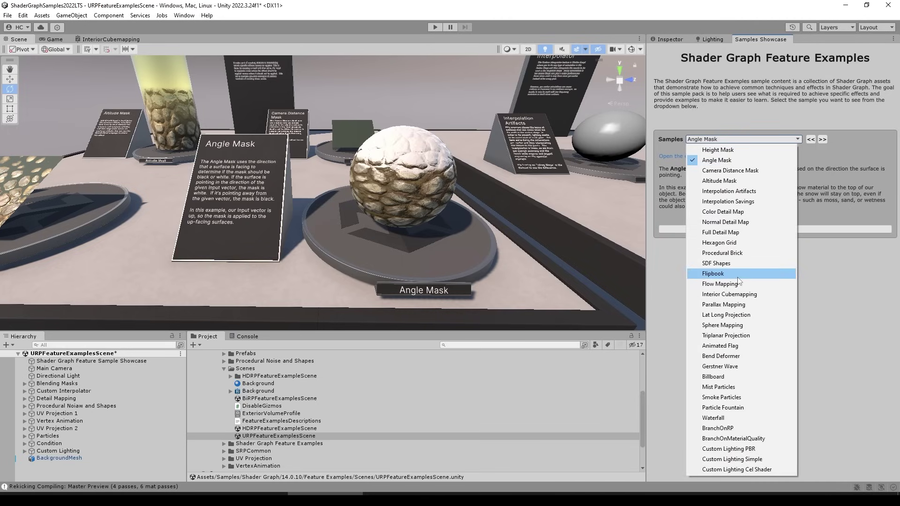
click(728, 348)
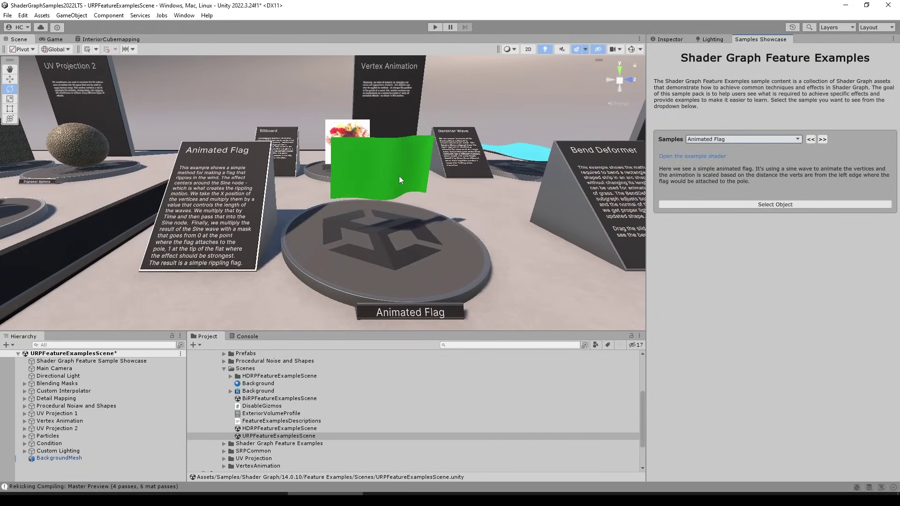
Open the Animated Flag example shader and look over its complete node graph.
scroll(223, 185, up, 4)
scroll(223, 185, down, 2)
middle_drag(223, 185, 261, 216)
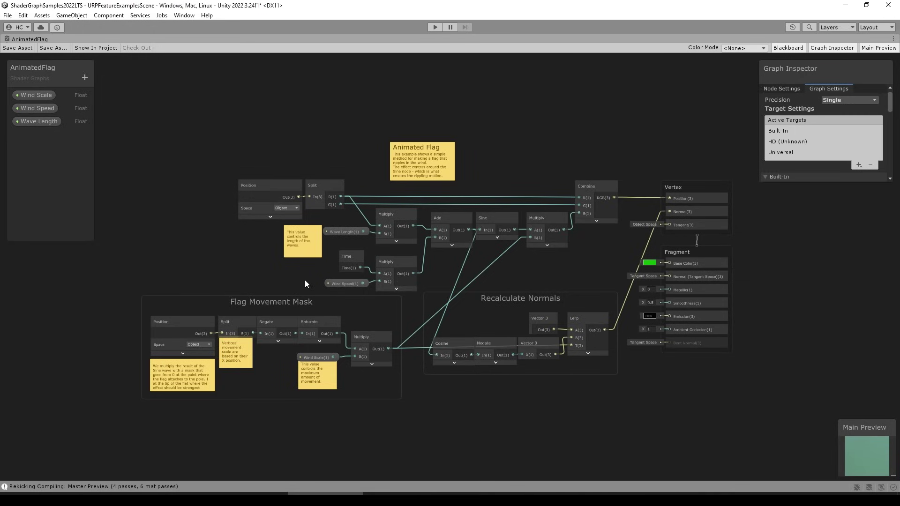
scroll(209, 274, up, 2)
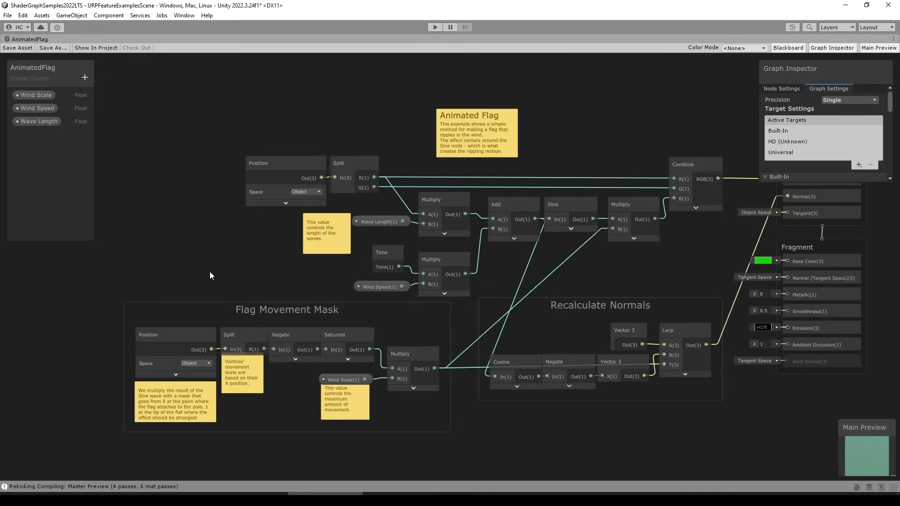
scroll(377, 298, down, 2)
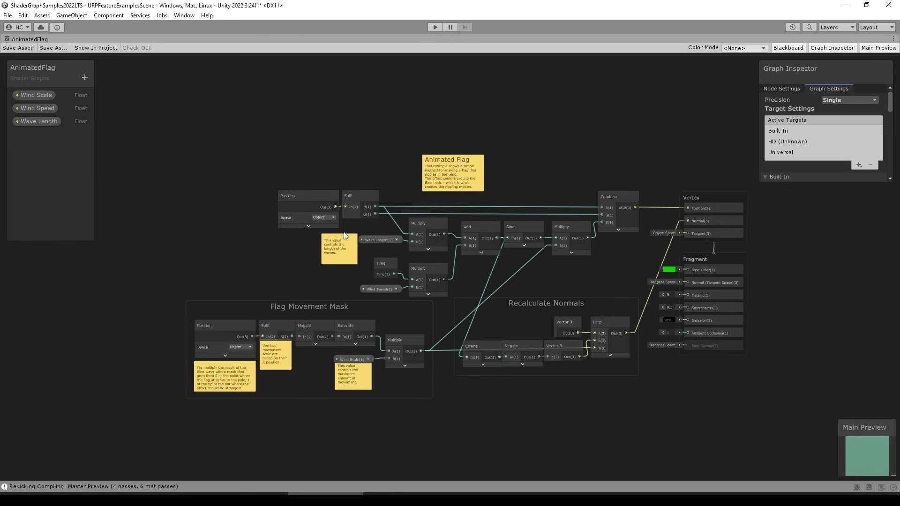
Examine the object-space Position node, the Split node and their R and G connections into the Combine node.
scroll(344, 235, up, 5)
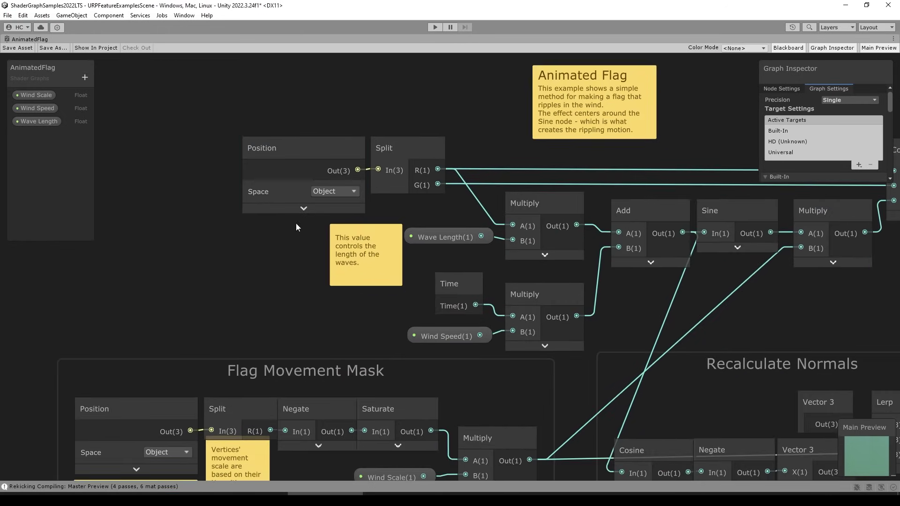
middle_drag(279, 294, 245, 313)
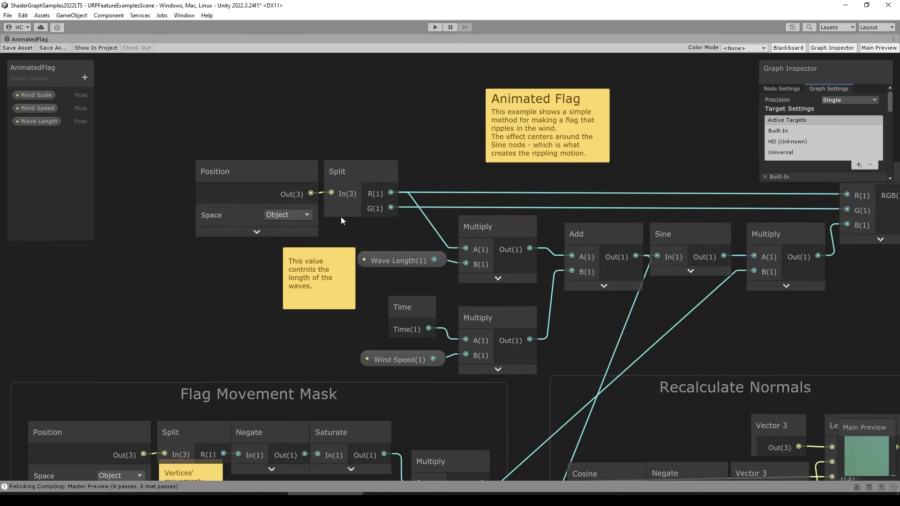
click(277, 212)
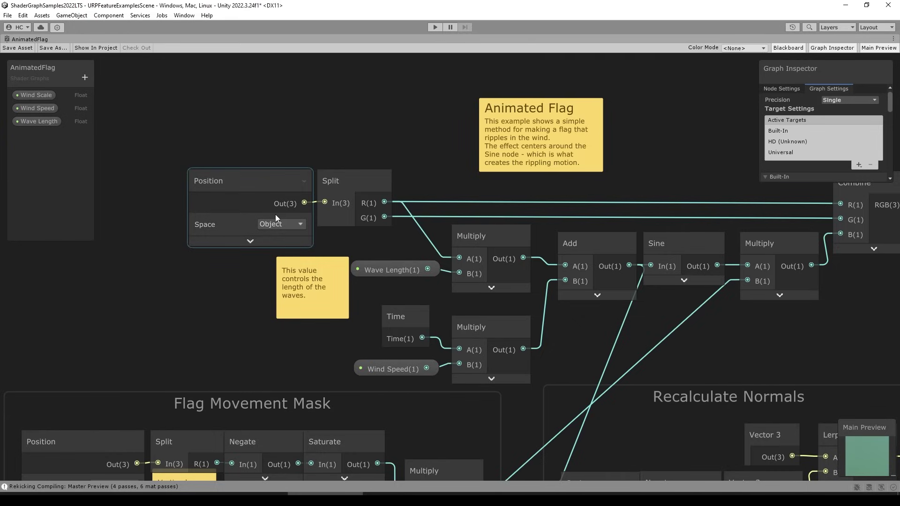
click(363, 212)
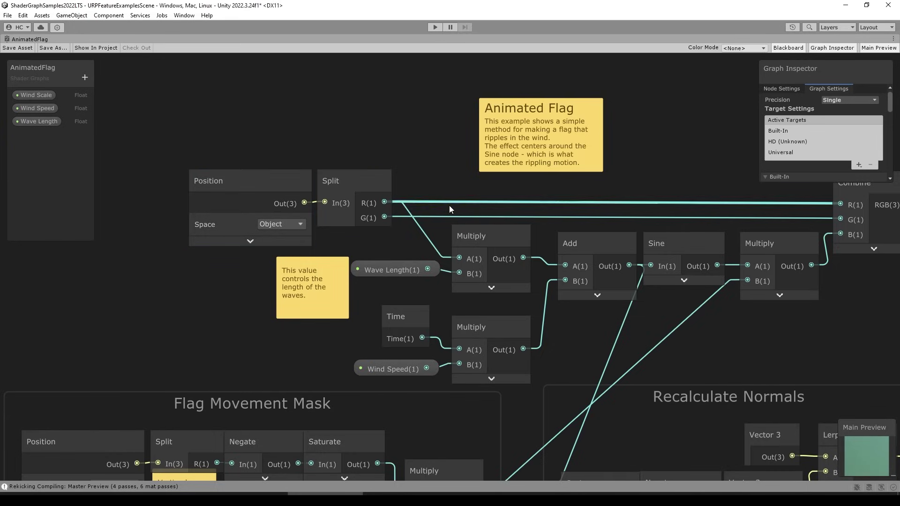
middle_drag(622, 198, 542, 187)
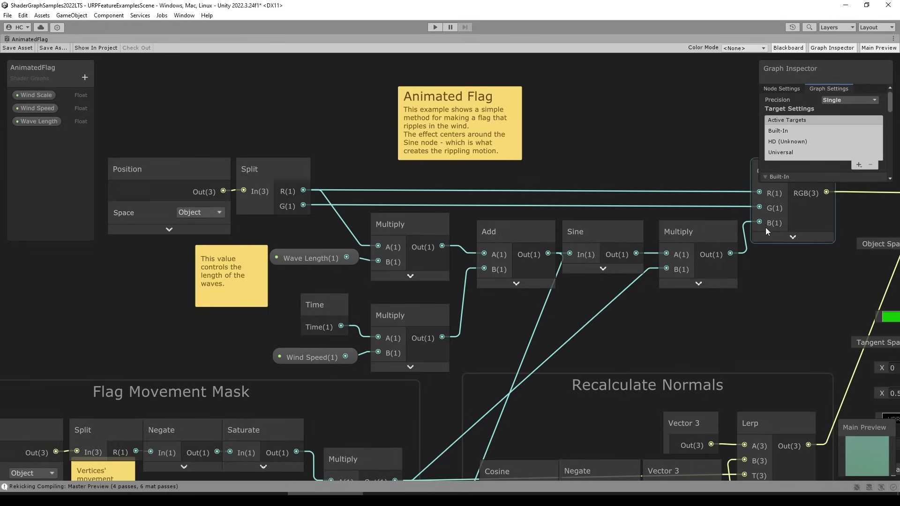
Preview the Sine node's output, collapse the preview again, and inspect the Flag Movement Mask group.
click(601, 269)
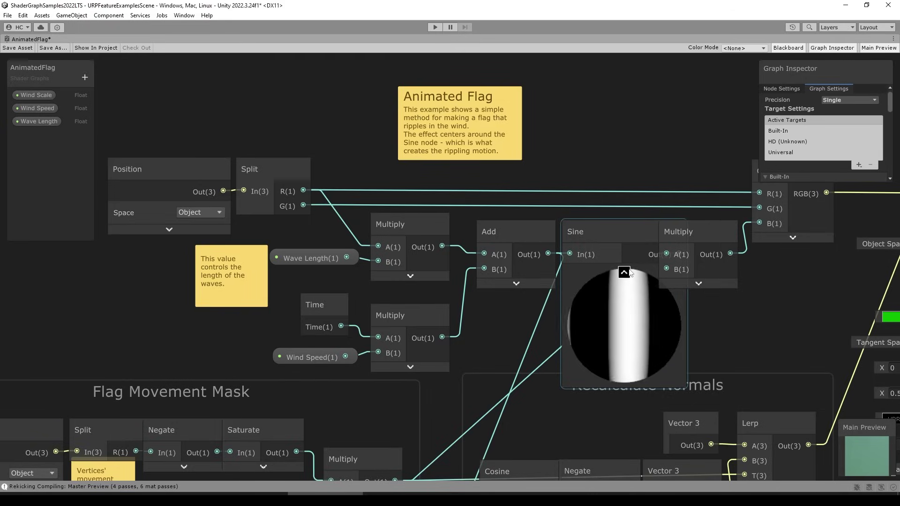
click(623, 272)
middle_drag(323, 337, 550, 129)
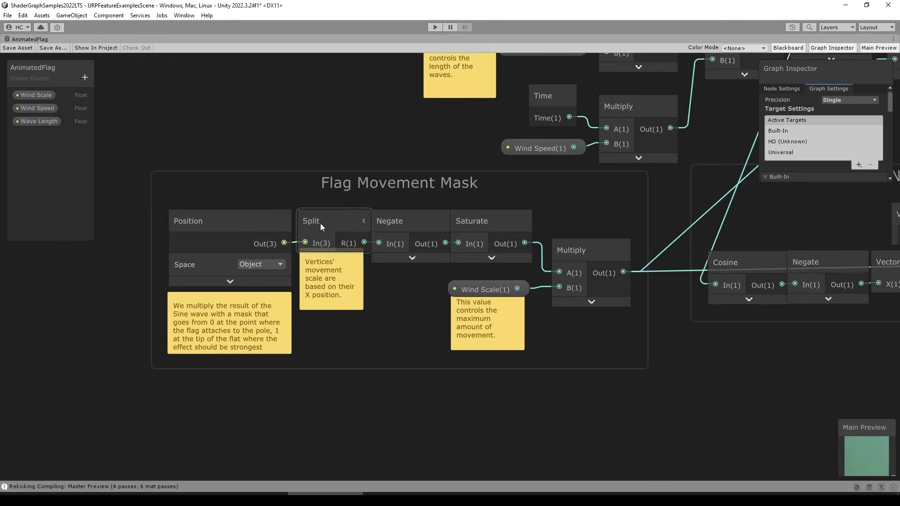
Follow the Flag Movement Mask output through the Recalculate Normals group to the Vertex block's Position and Normal inputs.
middle_drag(467, 213, 148, 303)
middle_drag(522, 224, 361, 249)
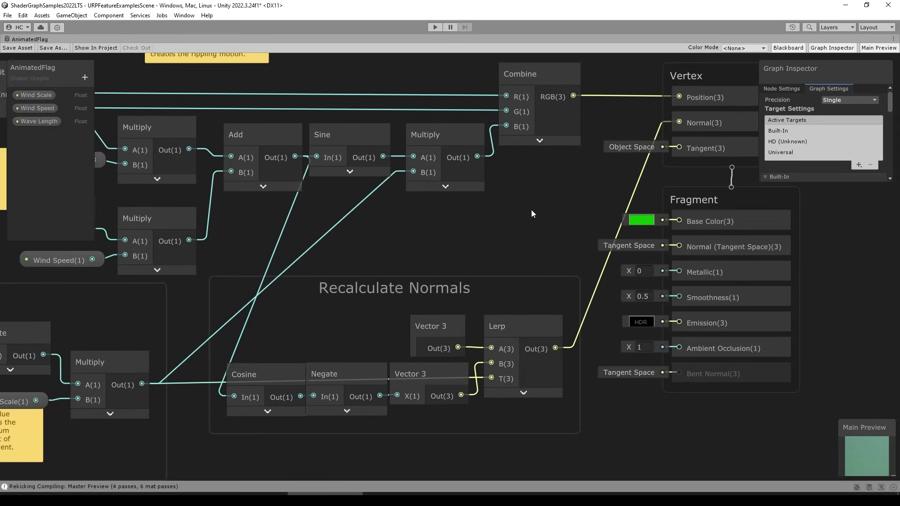
middle_drag(531, 213, 389, 287)
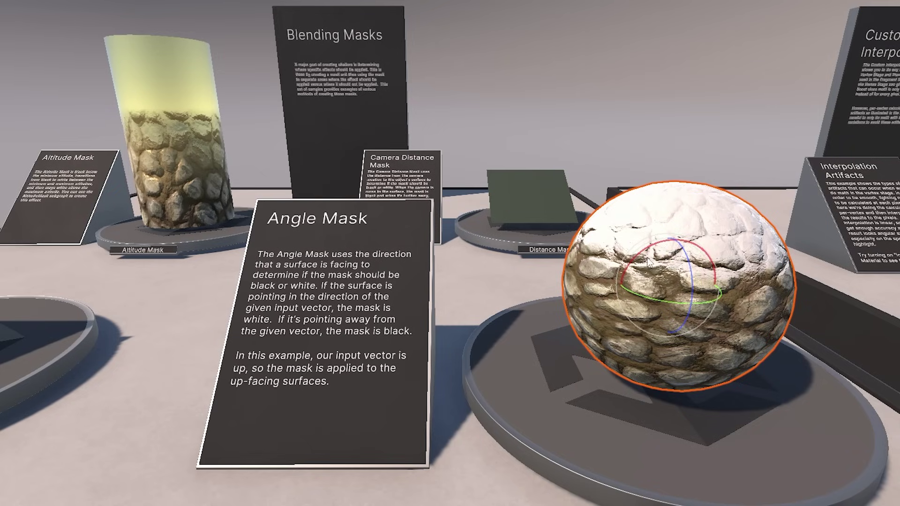
Rotate the Angle Mask sample's sphere to see how the mask responds to its orientation.
drag(687, 284, 683, 136)
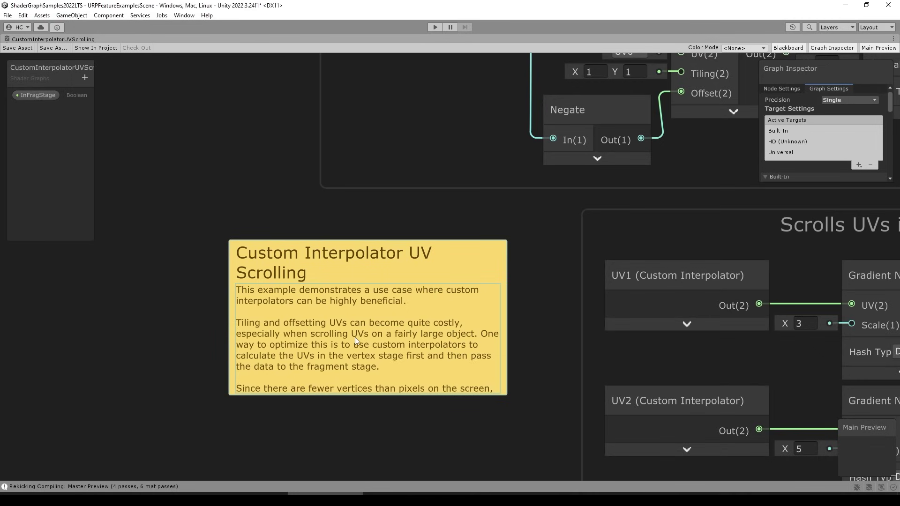
Examine the Custom Interpolator UV Scrolling graph, covering the fragment-stage and vertex-stage groups and the InFragStage Branch node.
middle_drag(675, 235, 172, 240)
scroll(481, 264, down, 2)
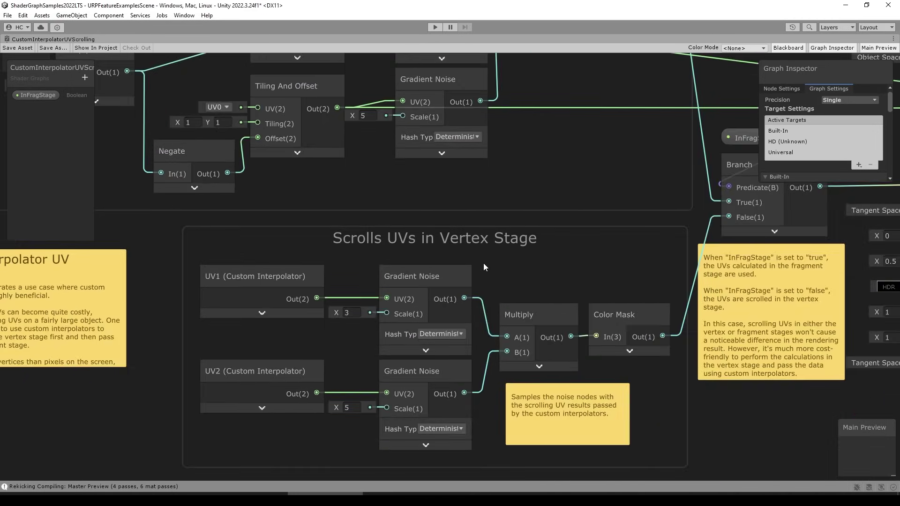
scroll(485, 263, down, 3)
middle_drag(516, 185, 530, 250)
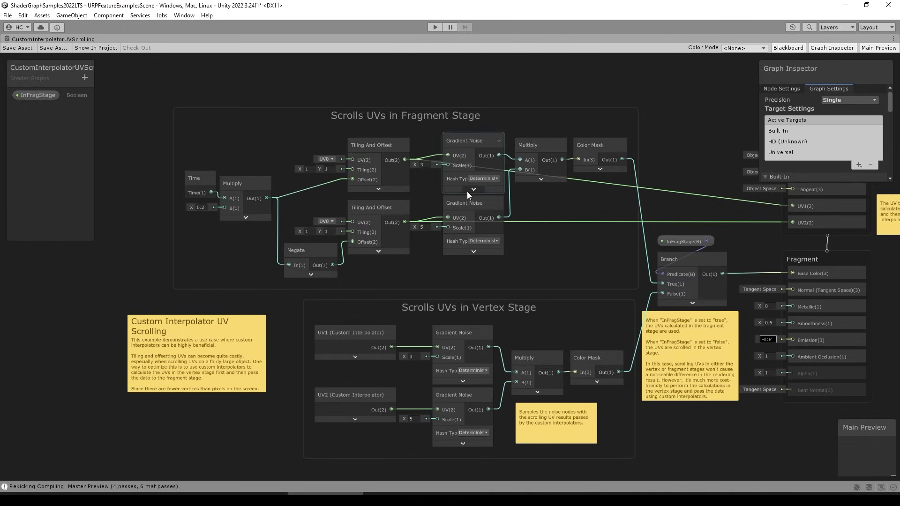
middle_drag(467, 191, 417, 129)
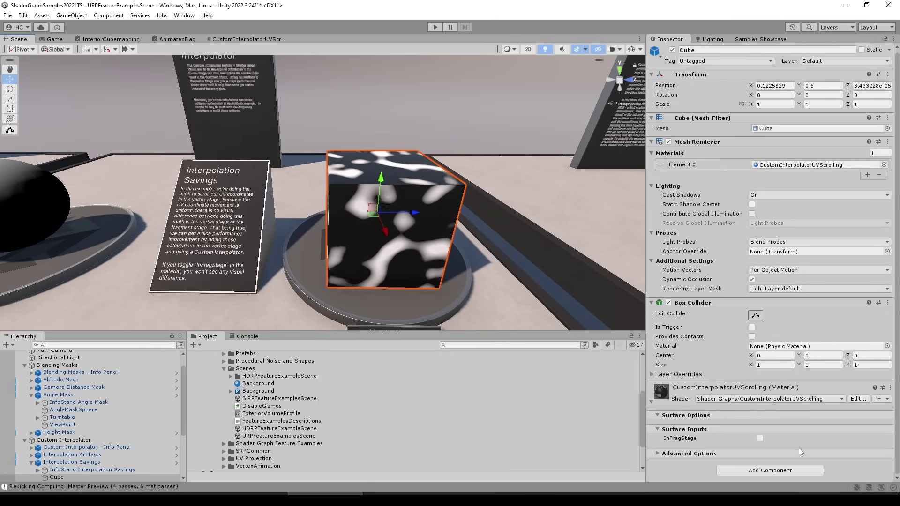
Enable InFragStage on the Interpolation Savings cube's material, and disable it again.
click(762, 439)
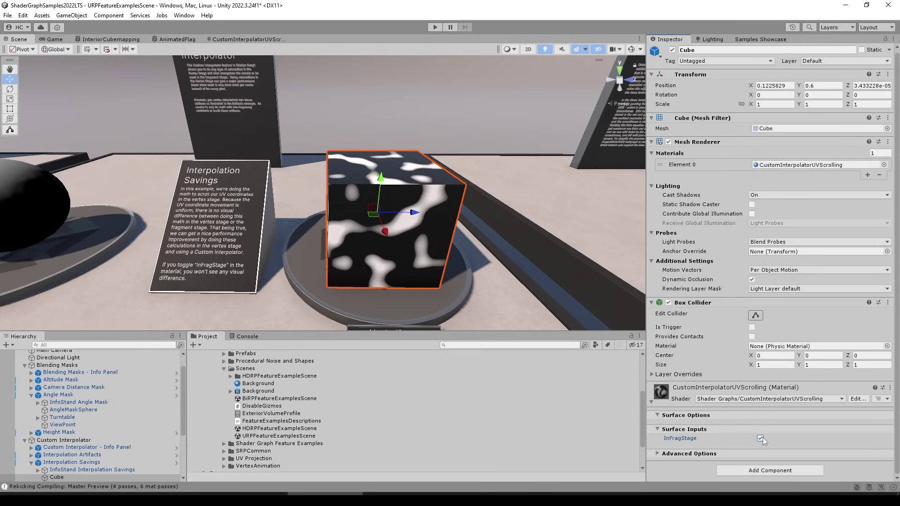
click(760, 438)
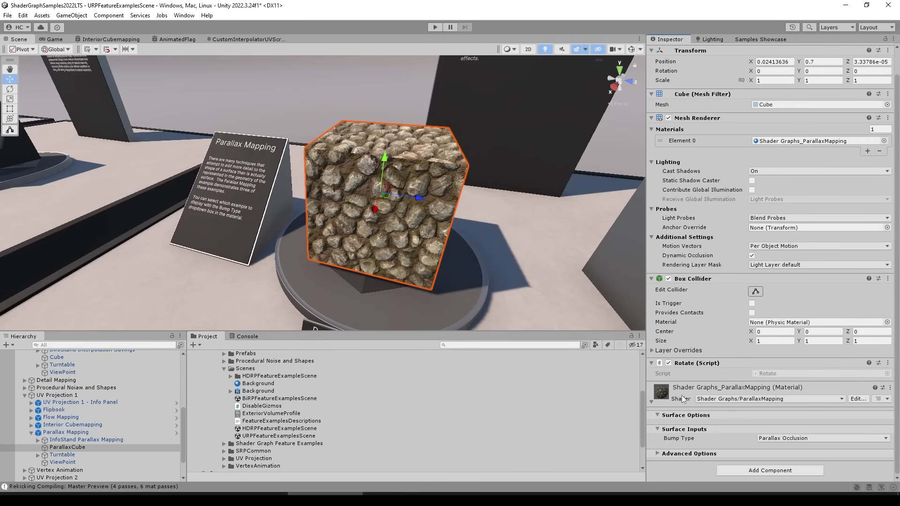
Compare the Normal Only, Parallax and Parallax Occlusion bump types on the parallax cube's material, ending on Parallax Occlusion.
alt+drag(502, 275, 473, 211)
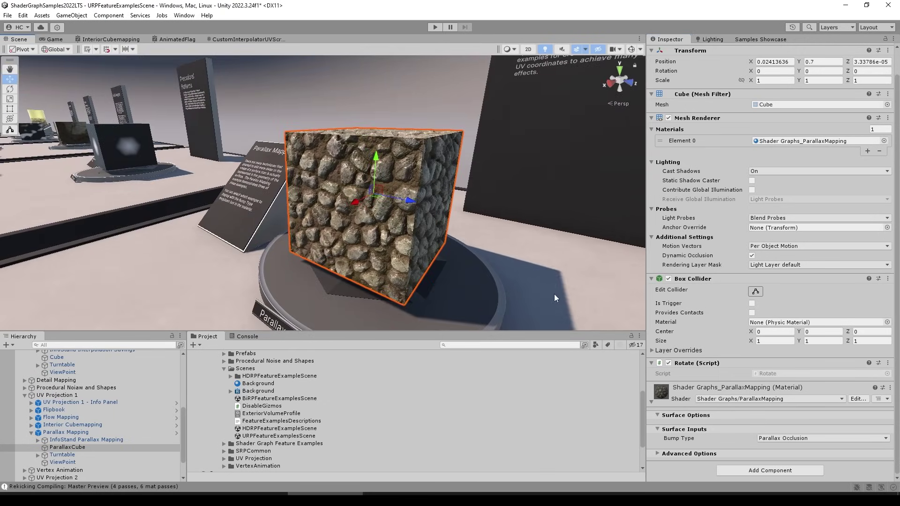
click(786, 439)
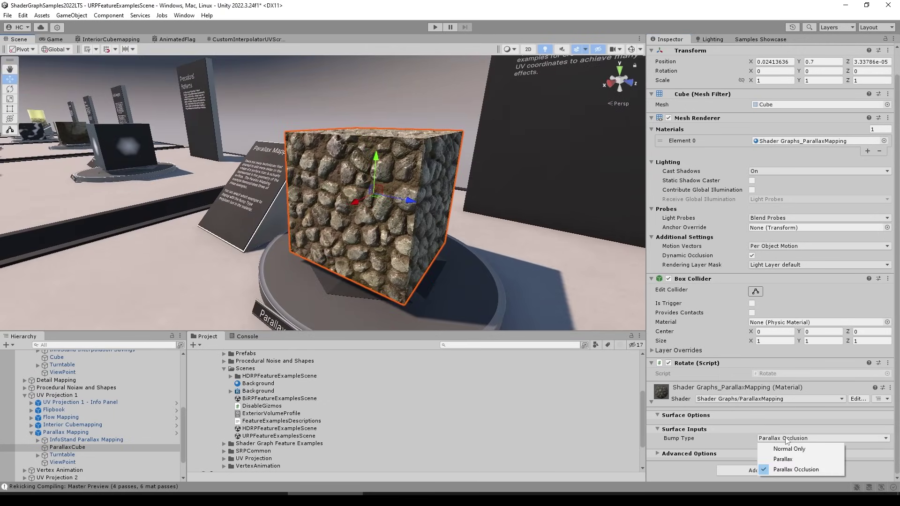
click(782, 449)
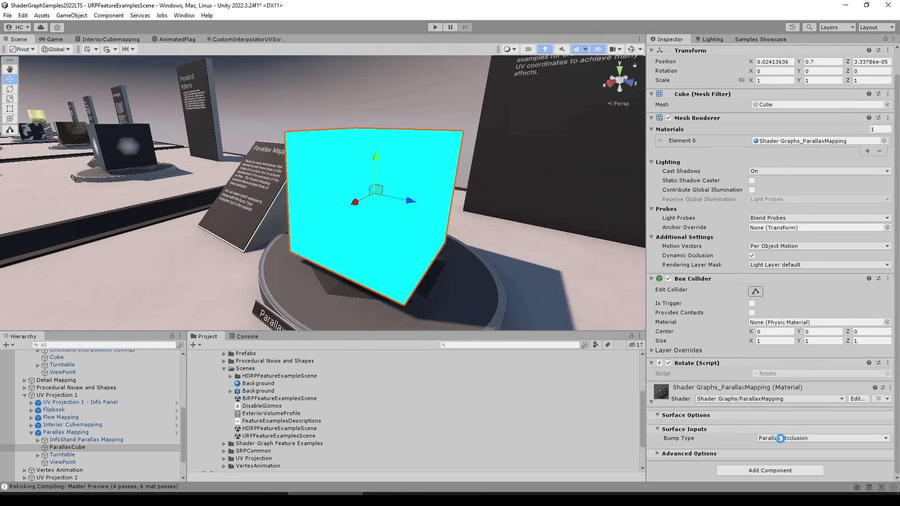
click(801, 438)
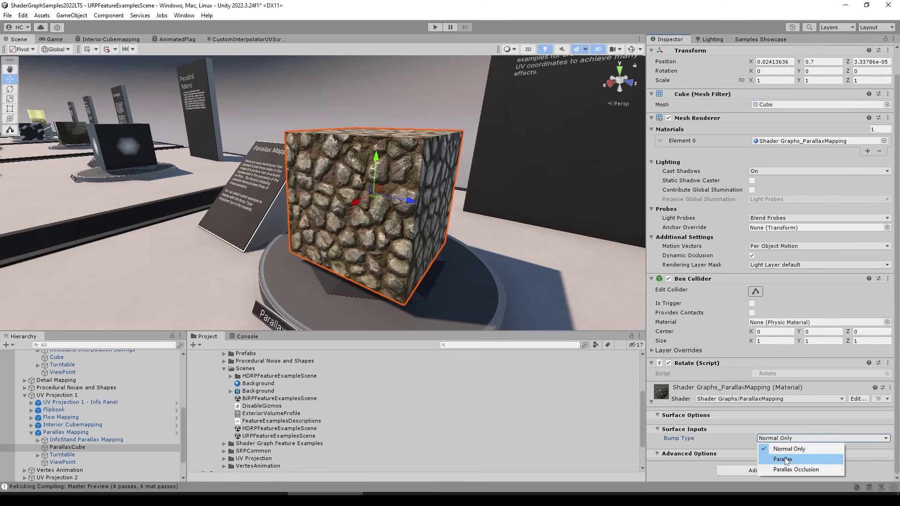
click(787, 459)
click(783, 438)
click(791, 469)
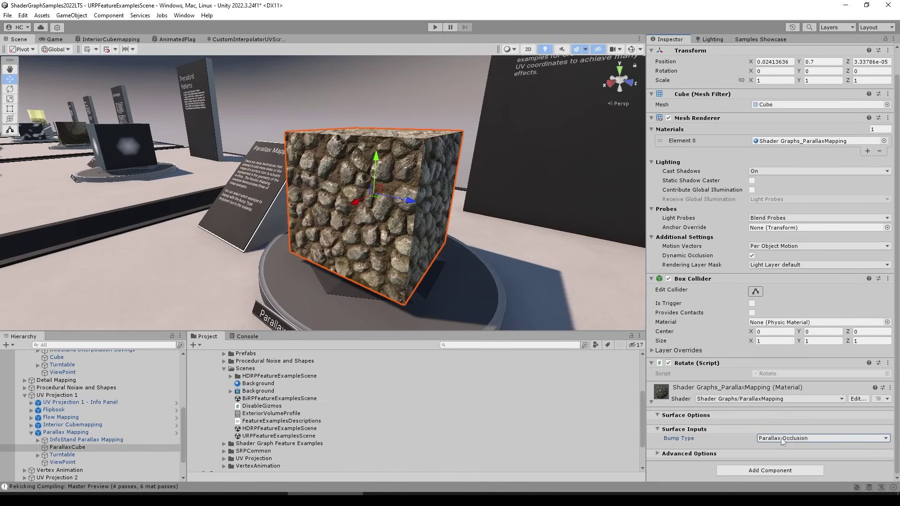
click(781, 438)
click(782, 449)
click(781, 439)
click(781, 459)
click(775, 439)
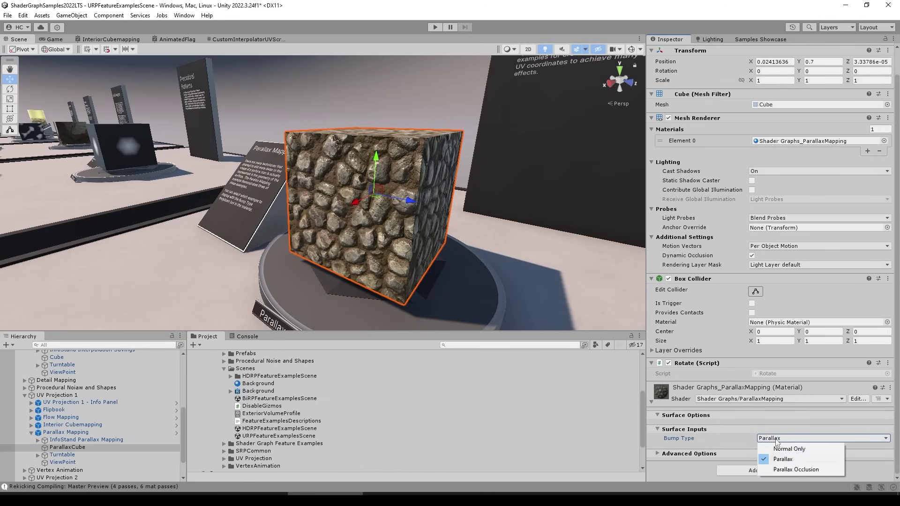
click(782, 469)
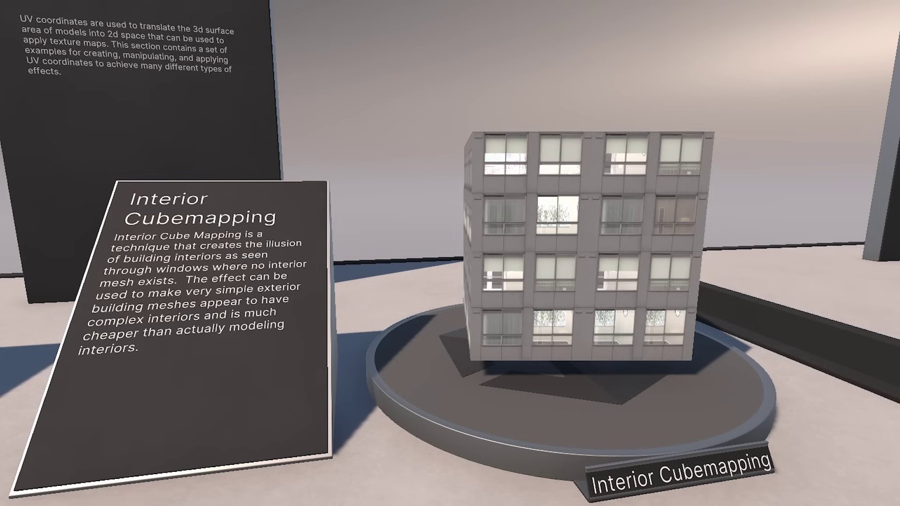
View the Interior Cubemapping building up close and from different angles to inspect its window interiors.
middle_drag(661, 206, 639, 203)
scroll(640, 202, up, 3)
middle_drag(700, 257, 603, 277)
alt+drag(600, 275, 445, 256)
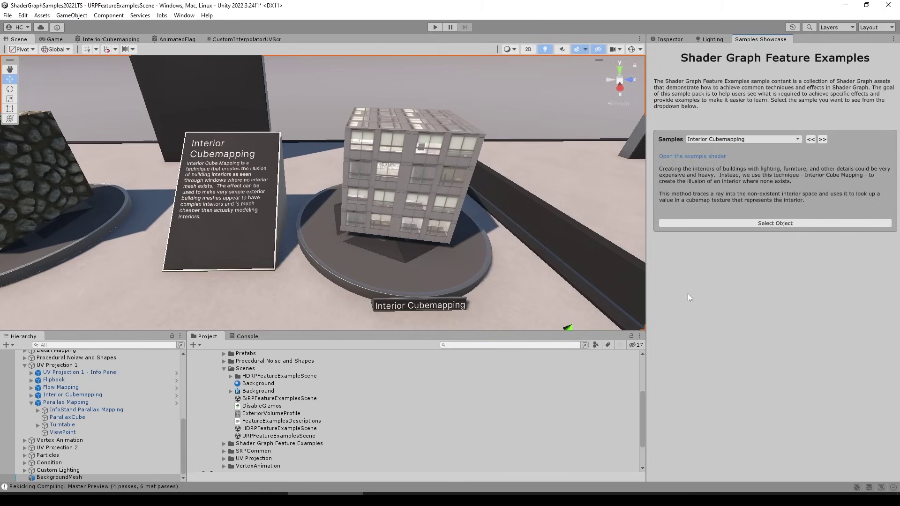
Open the Interior Cubemapping example shader and inspect its Exterior group, Fresnel Effect nodes and Interiors group.
click(695, 156)
scroll(446, 179, up, 3)
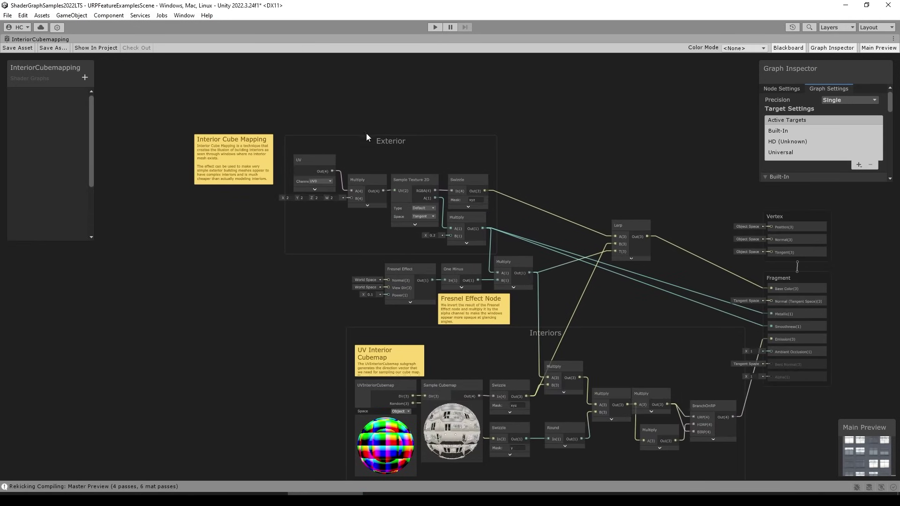
scroll(240, 192, up, 4)
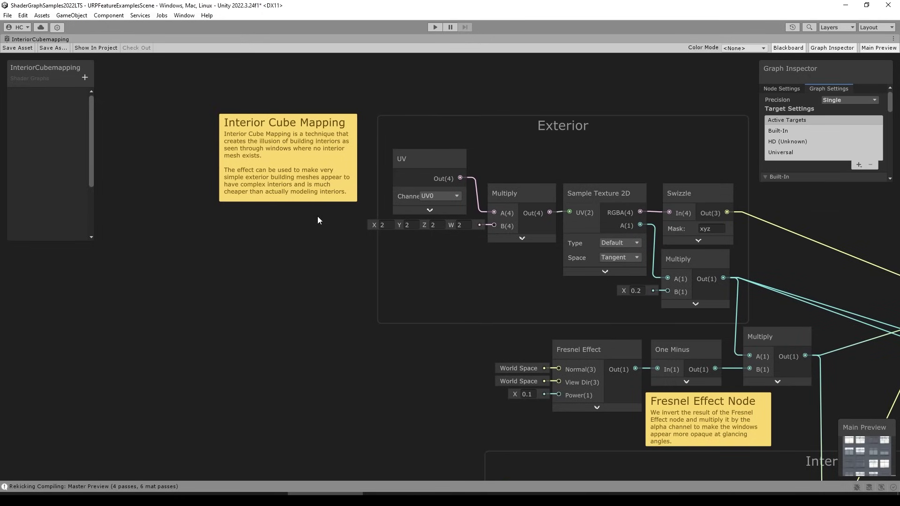
middle_drag(680, 281, 308, 154)
middle_drag(498, 296, 509, 179)
middle_drag(330, 243, 532, 155)
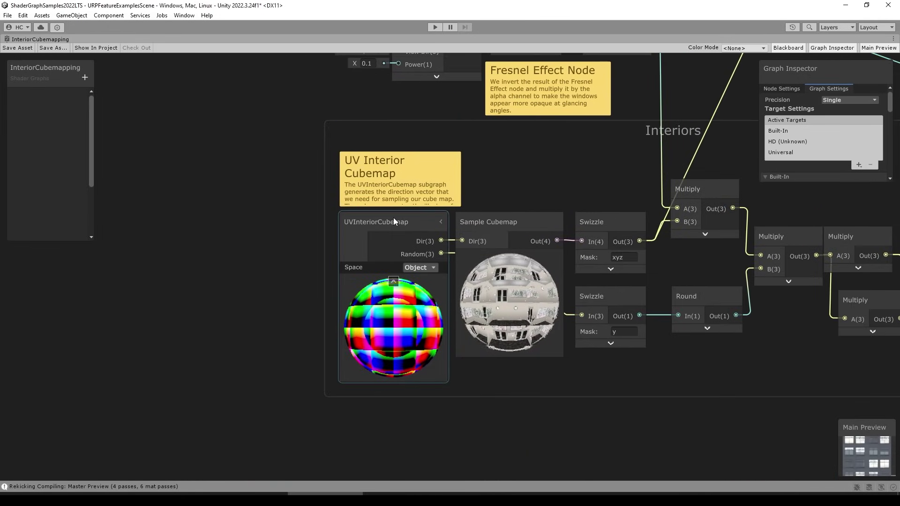
Open the UVInteriorCubemap subgraph and look over its node network, including the Object Space and UV Space methods.
double_click(378, 237)
middle_drag(370, 150, 392, 188)
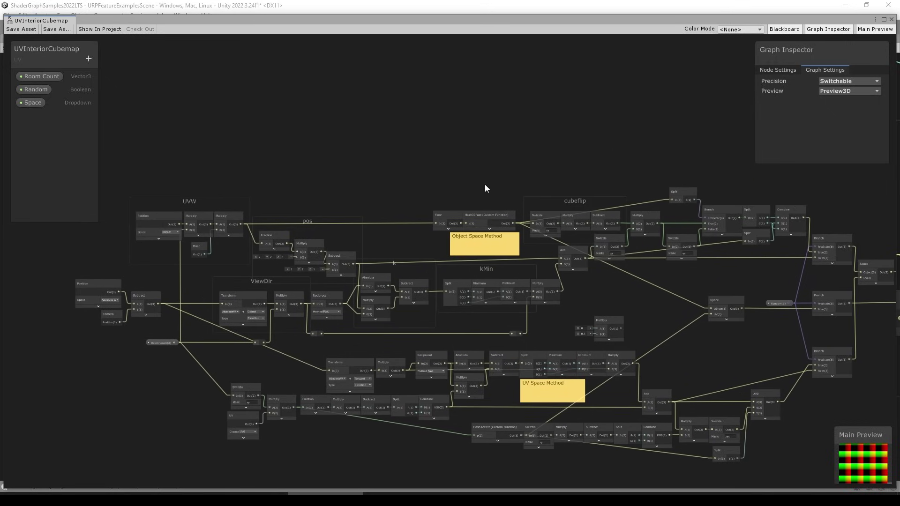
middle_drag(485, 186, 446, 182)
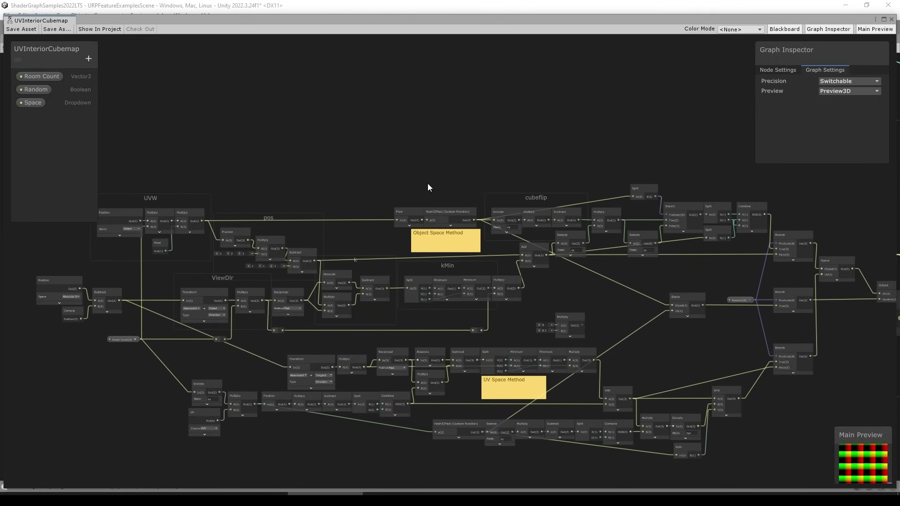
middle_drag(366, 195, 431, 184)
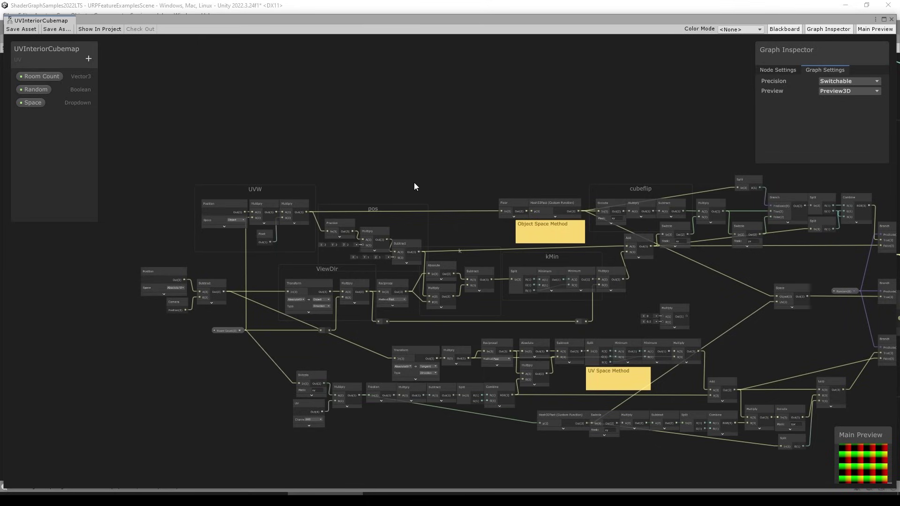
middle_drag(260, 192, 358, 192)
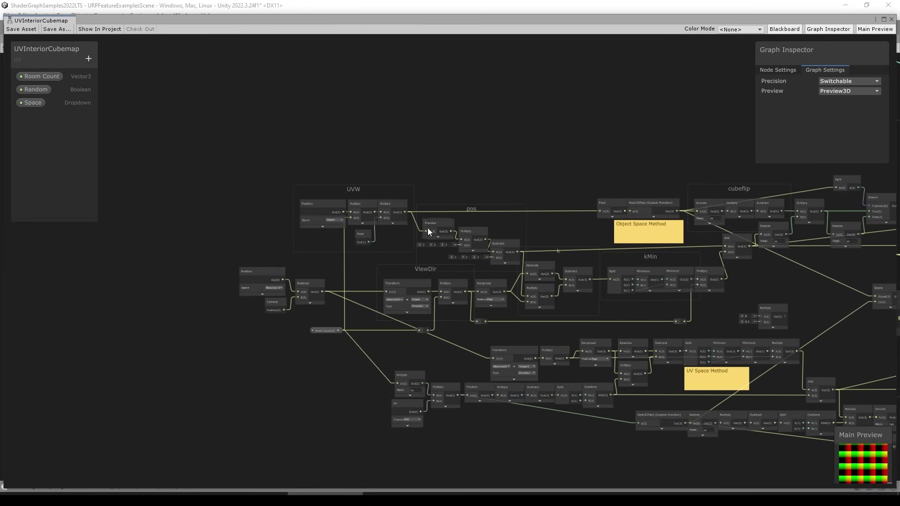
middle_drag(427, 228, 394, 207)
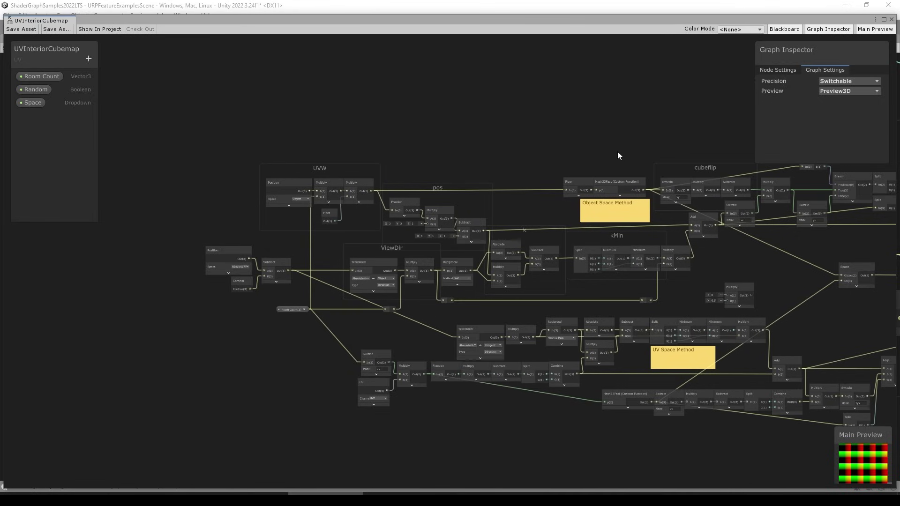
middle_drag(618, 152, 499, 171)
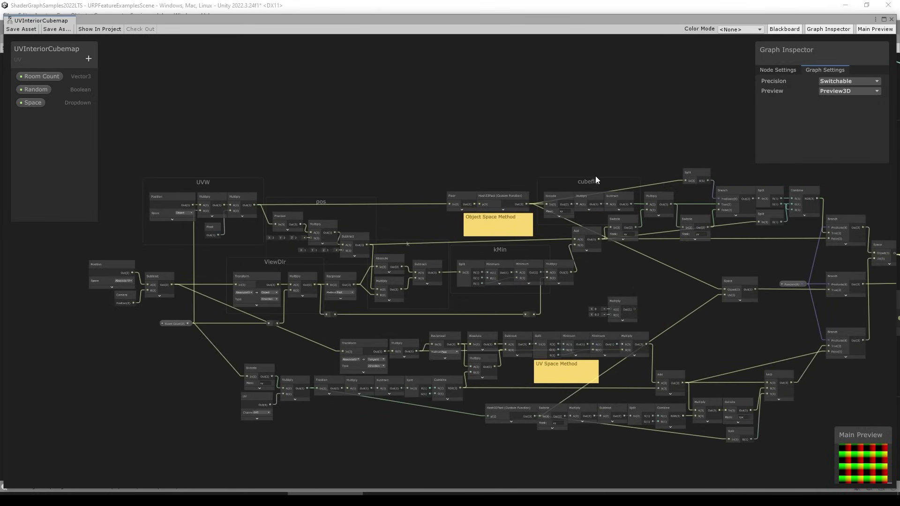
middle_drag(624, 163, 662, 154)
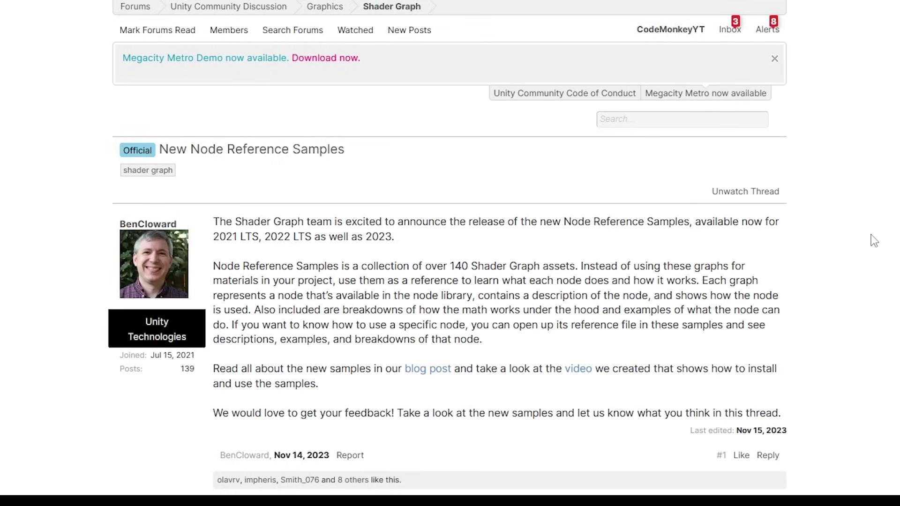
Read through the New Node Reference Samples thread on the Unity forum, including its replies.
scroll(871, 237, down, 3)
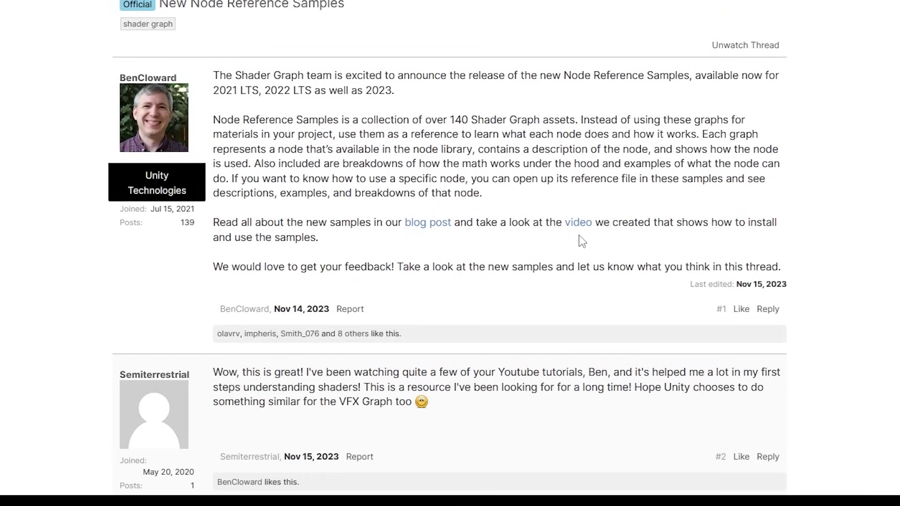
scroll(583, 351, down, 8)
scroll(702, 363, up, 9)
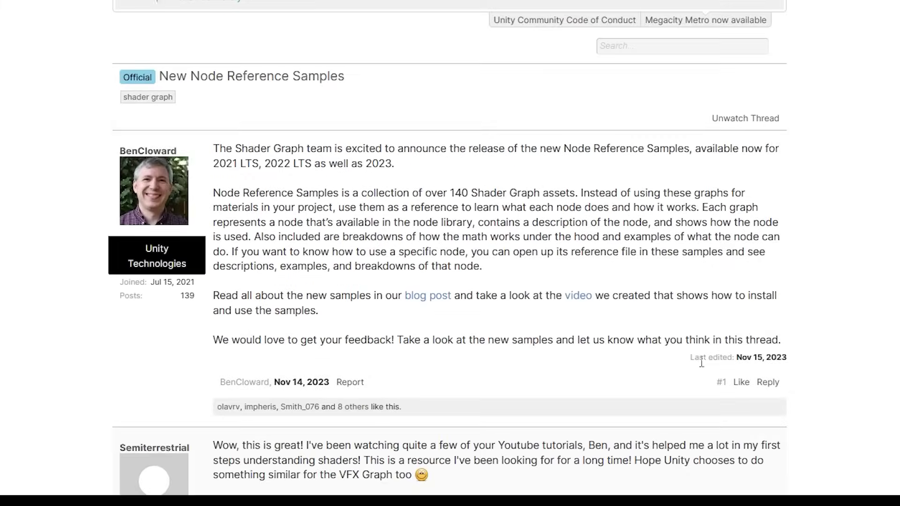
scroll(702, 364, up, 2)
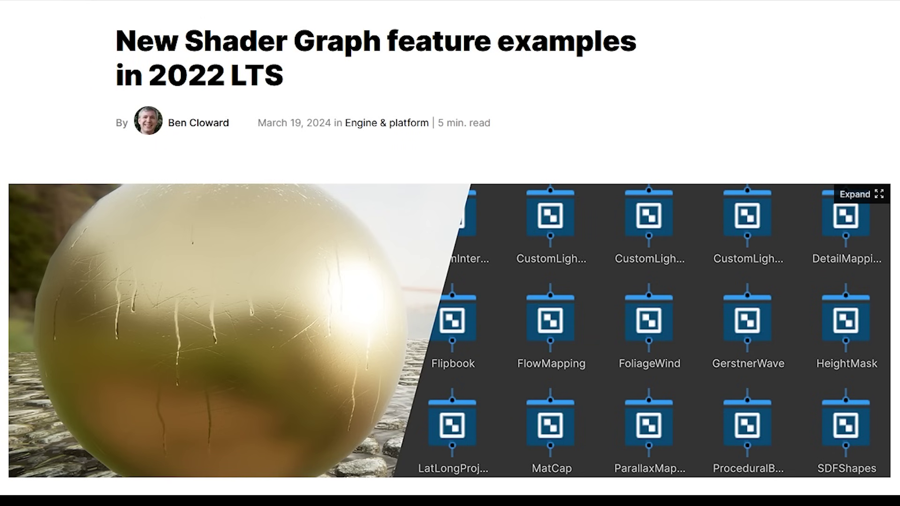